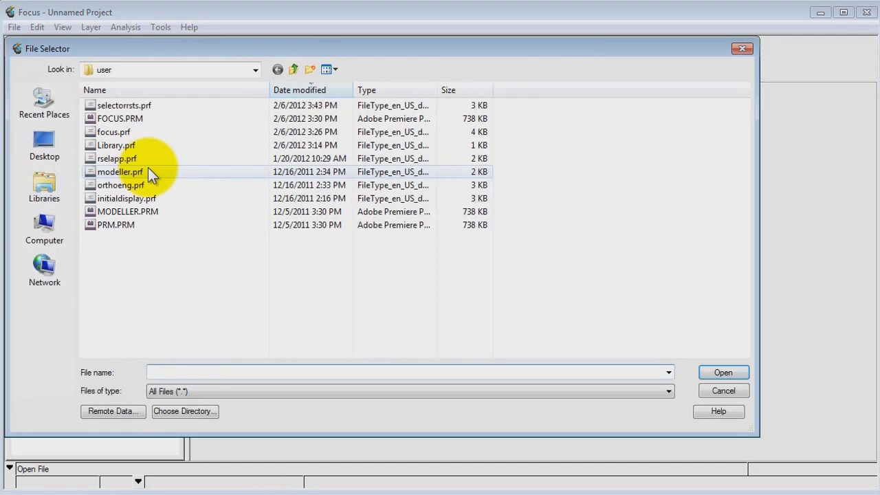
Open product.xml from C:\data\Ottawa\RS2 and accept the default calibration type.
{"action": "type", "text": "c:\\"}
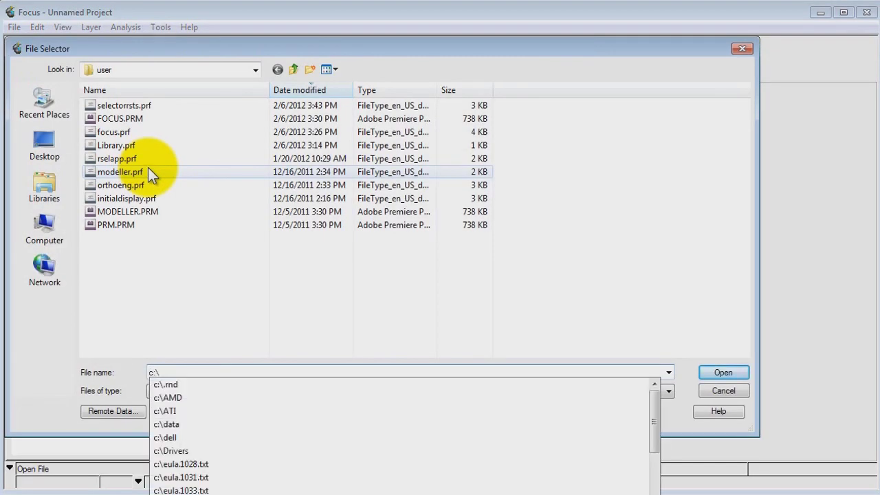
{"action": "type", "text": "data"}
{"action": "key", "text": "Return"}
{"action": "double_click", "coordinate": [120, 159]}
{"action": "double_click", "coordinate": [117, 105]}
{"action": "double_click", "coordinate": [111, 207]}
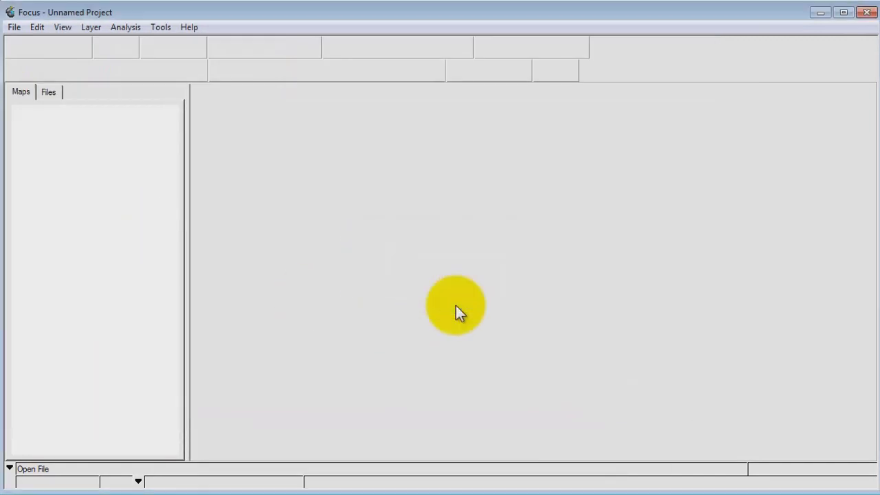
{"action": "left_click", "coordinate": [459, 308]}
Accept the georeferencing model to load the layer, then show the full image extent.
{"action": "left_click", "coordinate": [653, 431]}
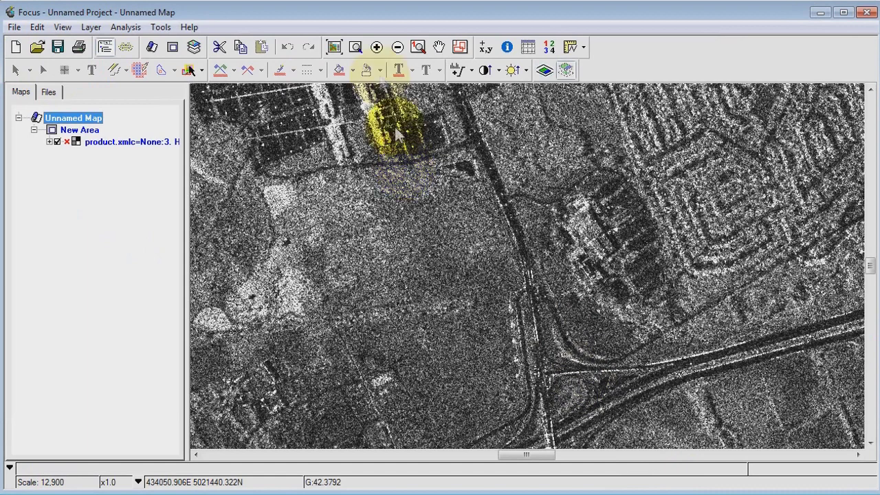
{"action": "left_click", "coordinate": [334, 47]}
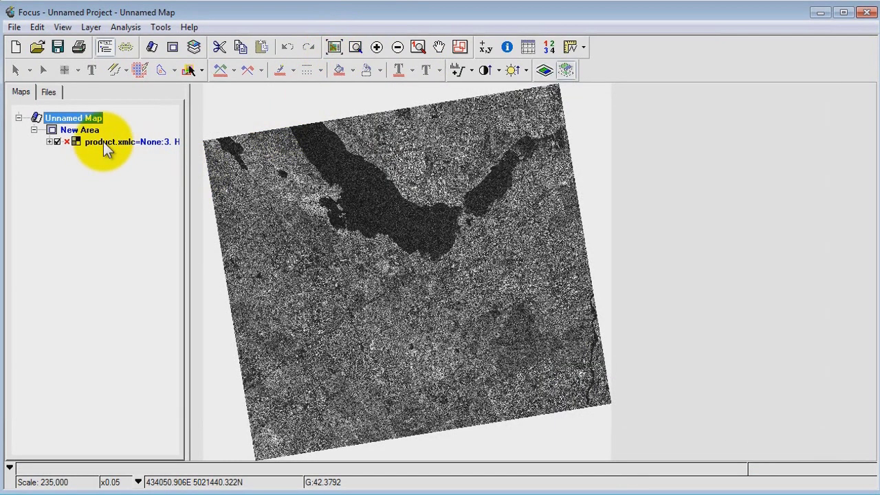
{"action": "right_click", "coordinate": [103, 141]}
{"action": "key", "text": "Escape"}
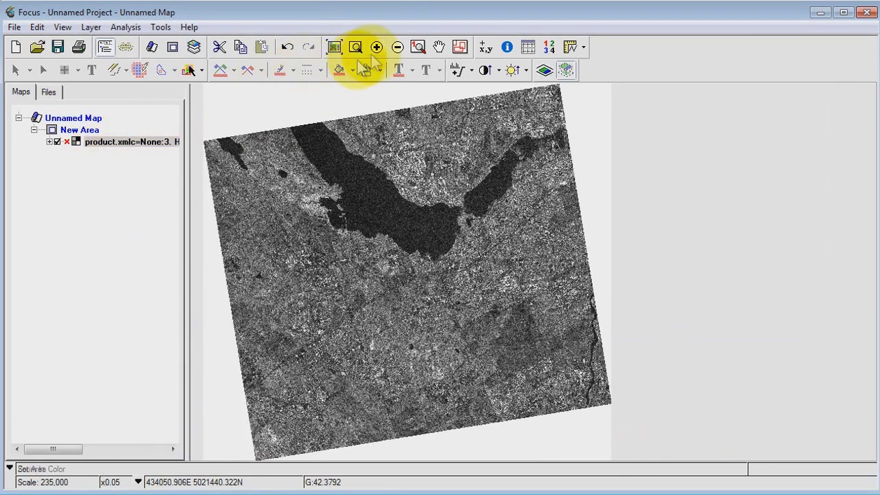
Zoom into the city area below the river and pan to reveal more of it.
{"action": "left_click", "coordinate": [355, 47]}
{"action": "left_click_drag", "start_coordinate": [367, 205], "coordinate": [485, 318]}
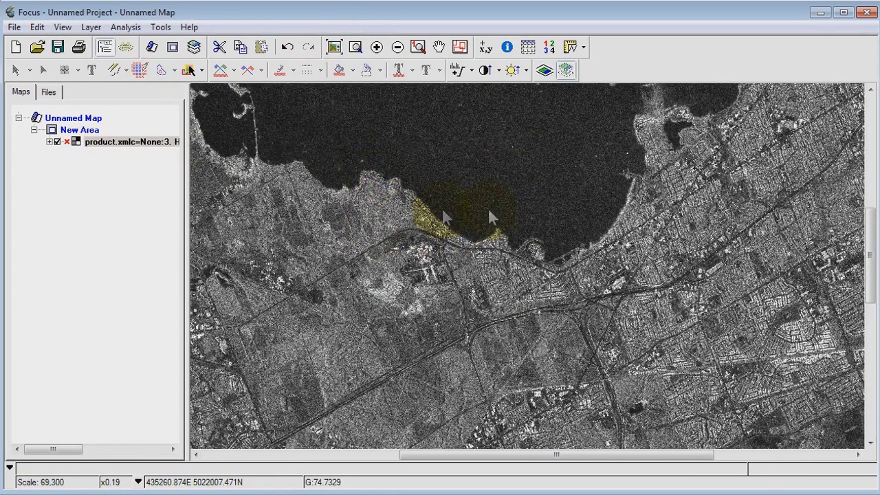
{"action": "left_click", "coordinate": [438, 46]}
{"action": "left_click_drag", "start_coordinate": [534, 321], "coordinate": [508, 272]}
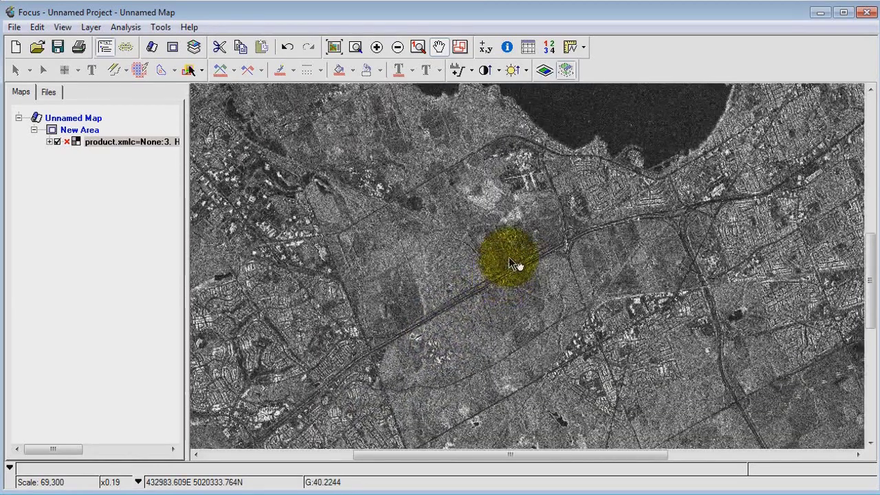
Reset the contrast enhancement to None, then apply Adaptive enhancement, recentring on the lake.
{"action": "left_click", "coordinate": [472, 70]}
{"action": "left_click", "coordinate": [470, 91]}
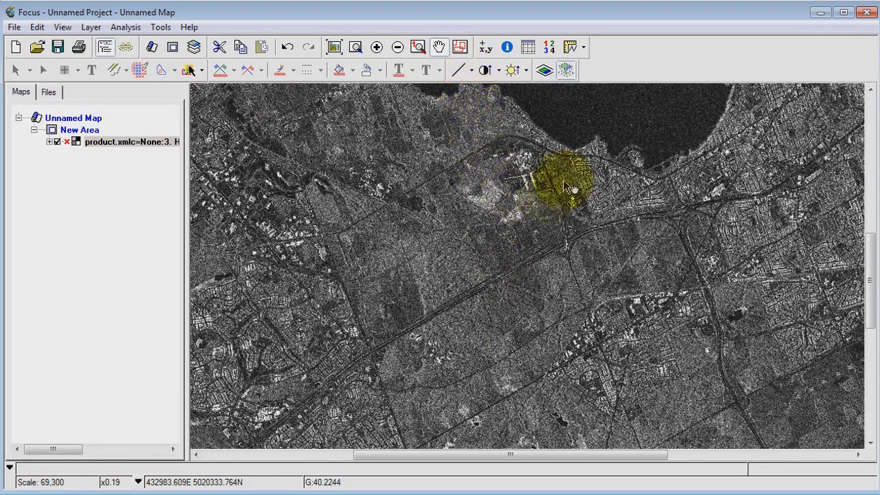
{"action": "scroll", "coordinate": [633, 186], "scroll_direction": "up", "scroll_amount": 2}
{"action": "left_click_drag", "start_coordinate": [632, 187], "coordinate": [525, 265]}
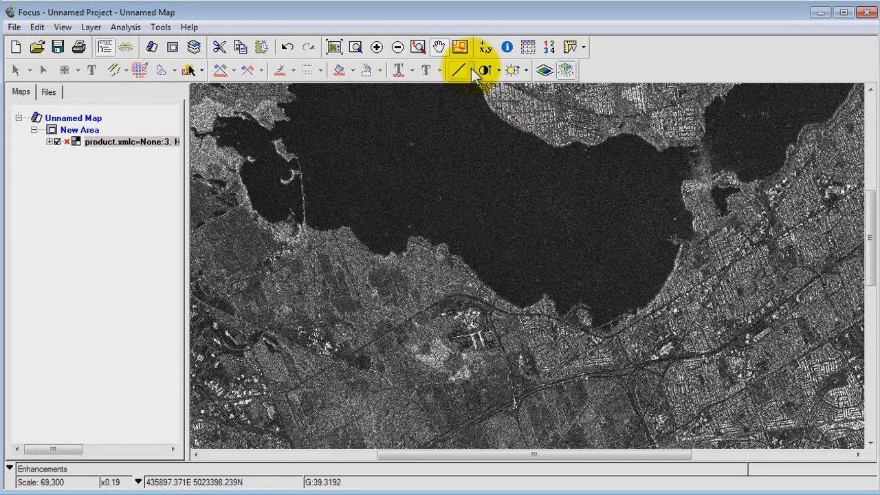
{"action": "left_click", "coordinate": [473, 71]}
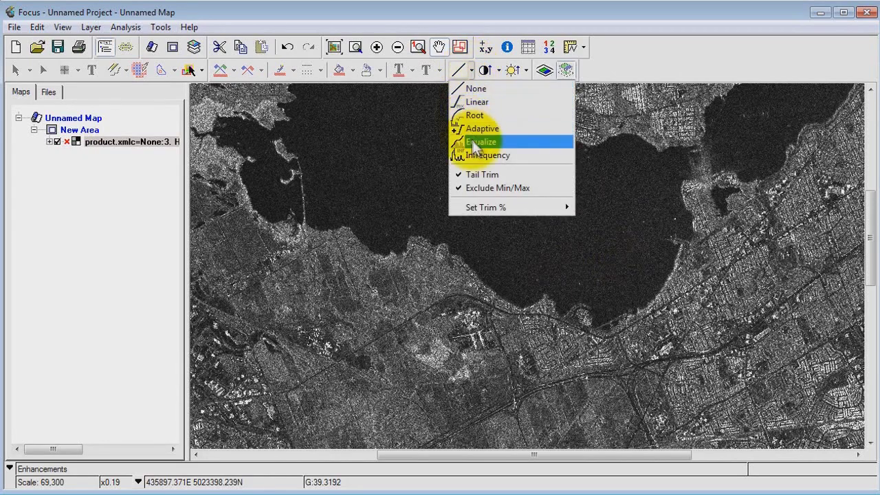
{"action": "left_click", "coordinate": [475, 132]}
{"action": "left_click_drag", "start_coordinate": [475, 350], "coordinate": [449, 244]}
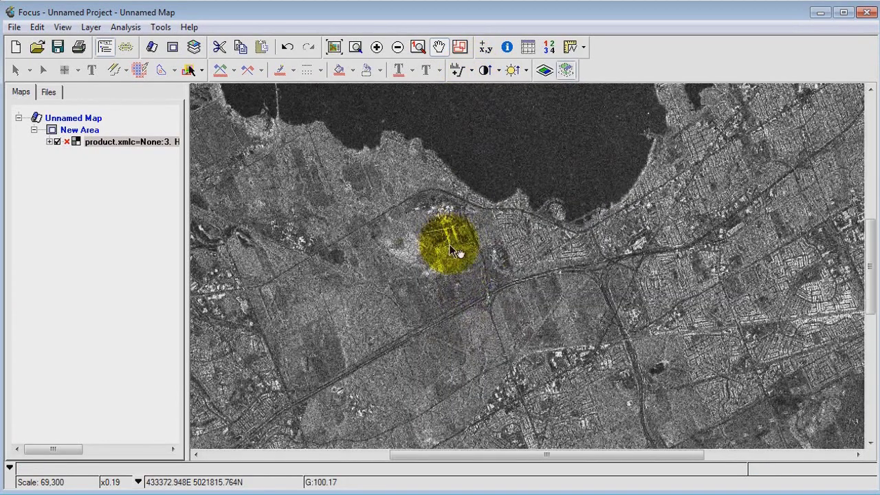
Decrease the image brightness and pan across the city.
{"action": "left_click", "coordinate": [526, 69]}
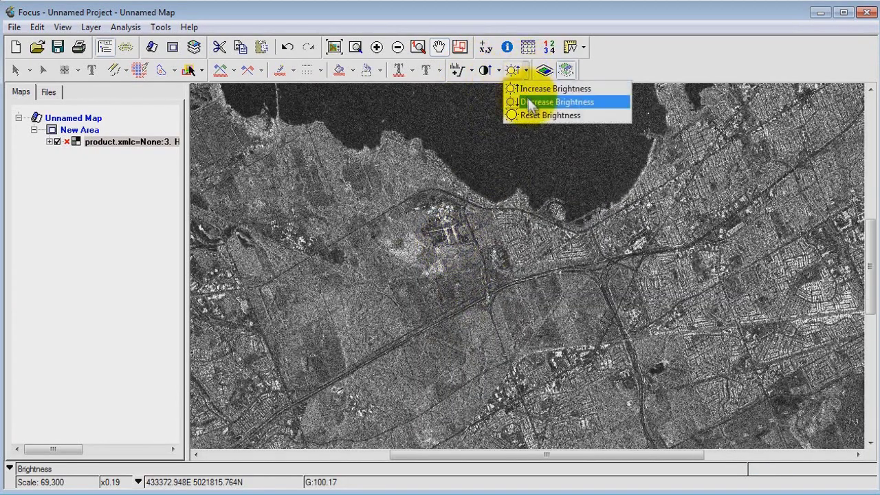
{"action": "left_click", "coordinate": [528, 101]}
{"action": "left_click_drag", "start_coordinate": [517, 247], "coordinate": [613, 258]}
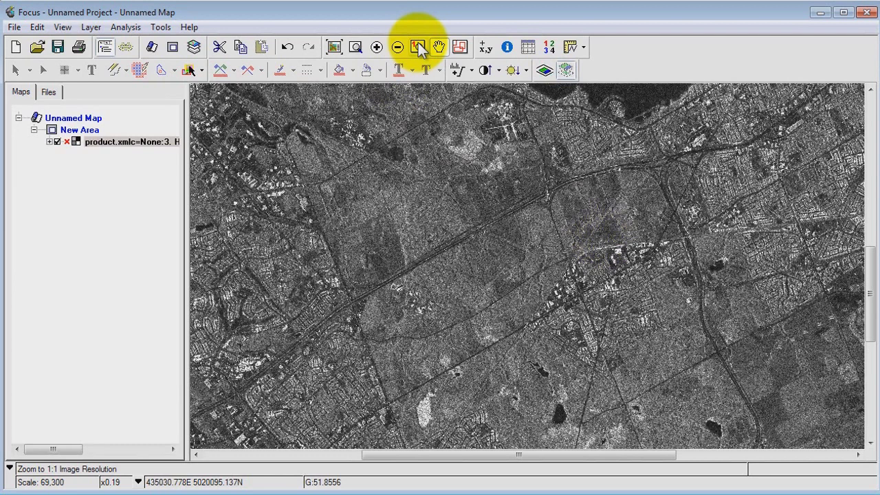
{"action": "right_click", "coordinate": [103, 146]}
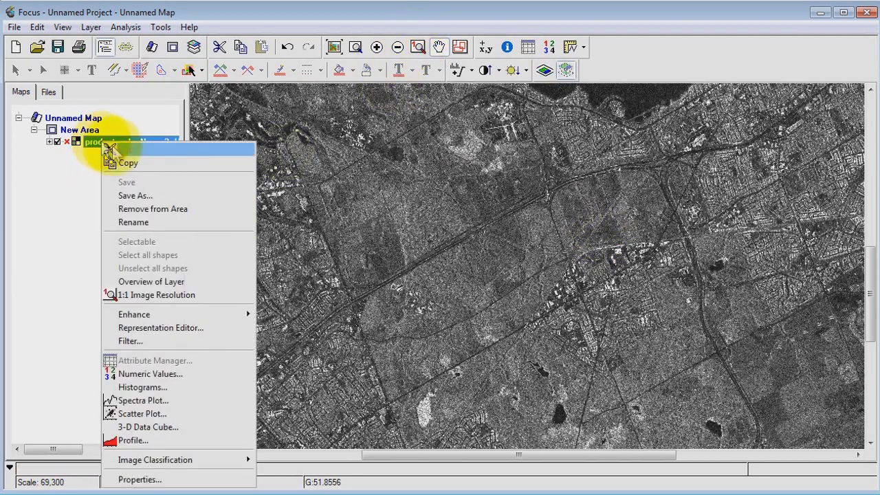
Start saving the layer to a new file and bring up the output file selector.
{"action": "left_click", "coordinate": [144, 197]}
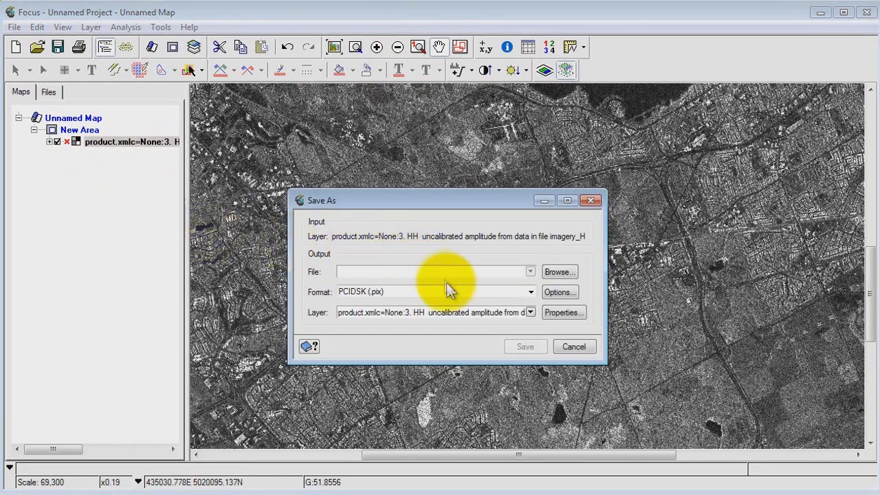
{"action": "left_click_drag", "start_coordinate": [458, 200], "coordinate": [413, 102]}
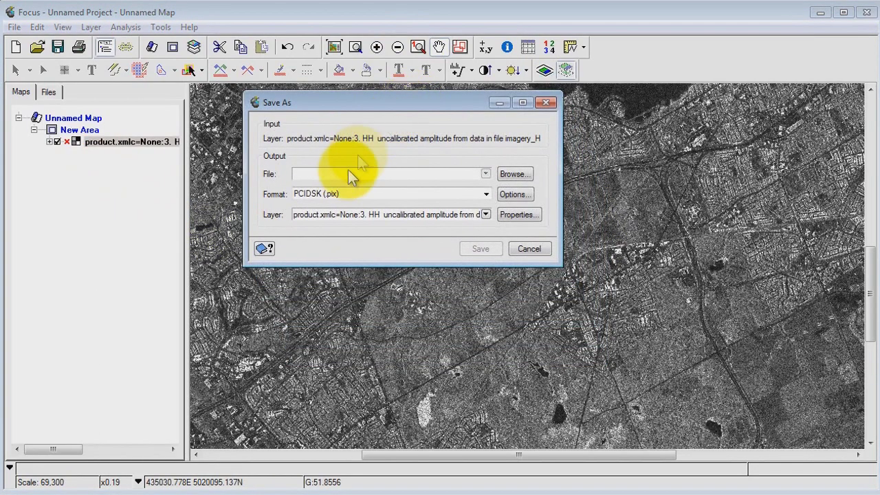
{"action": "left_click", "coordinate": [515, 174]}
{"action": "left_click_drag", "start_coordinate": [468, 119], "coordinate": [320, 77]}
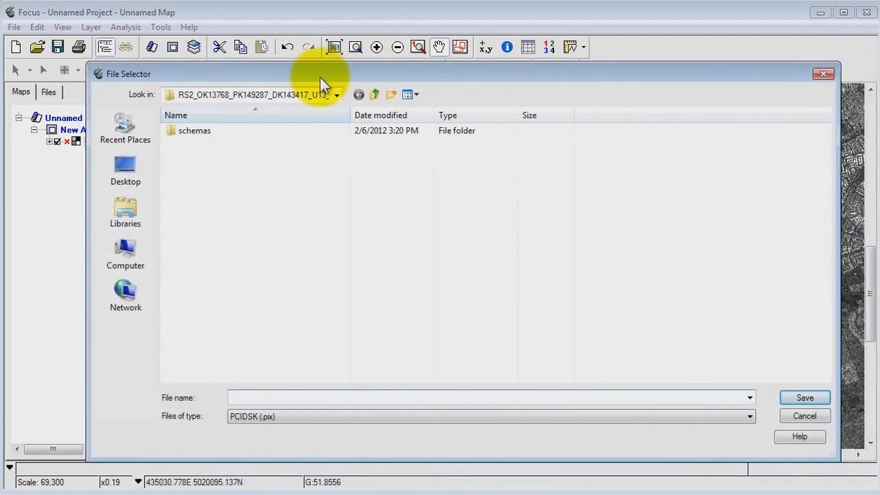
Name the output 'ottawa' on the Desktop in TIFF 6.0 (.tif) format.
{"action": "left_click", "coordinate": [136, 175]}
{"action": "left_click", "coordinate": [333, 398]}
{"action": "type", "text": "o"}
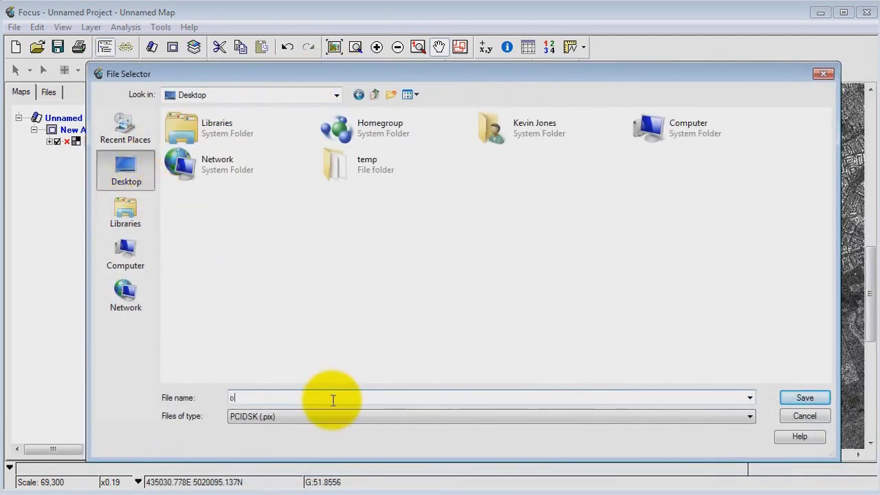
{"action": "type", "text": "ttawa"}
{"action": "left_click", "coordinate": [444, 416]}
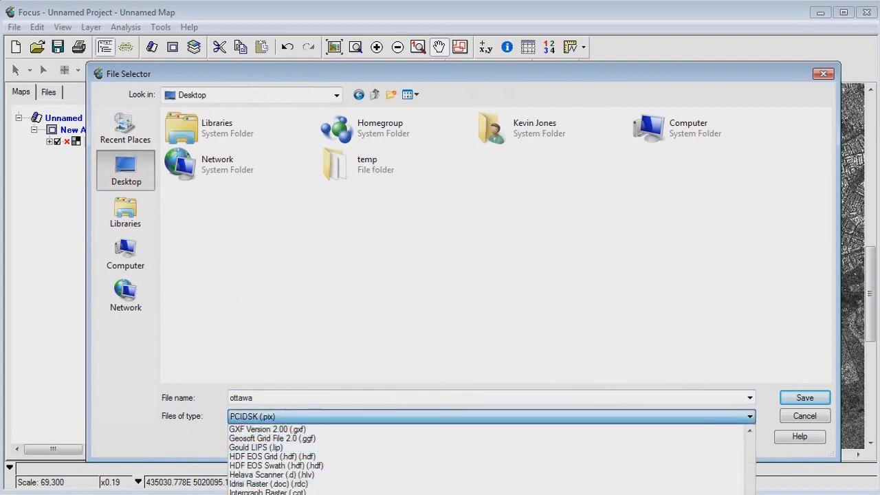
{"action": "left_click", "coordinate": [385, 493]}
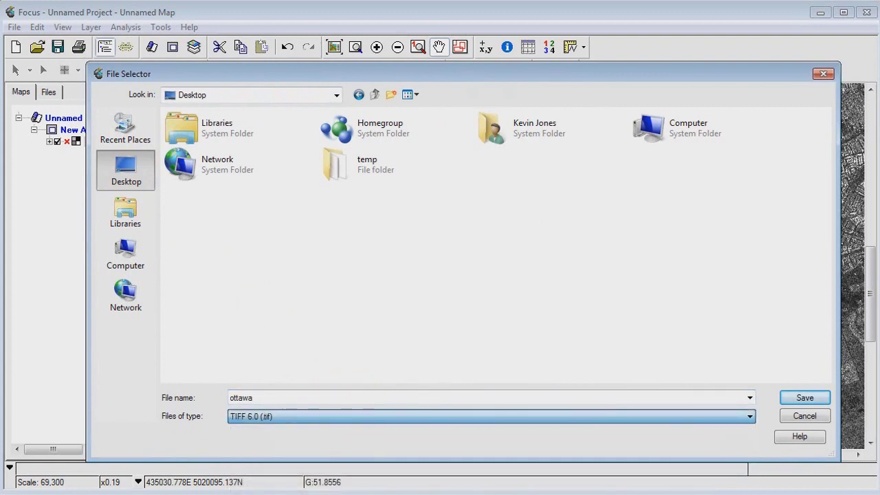
{"action": "left_click", "coordinate": [804, 398]}
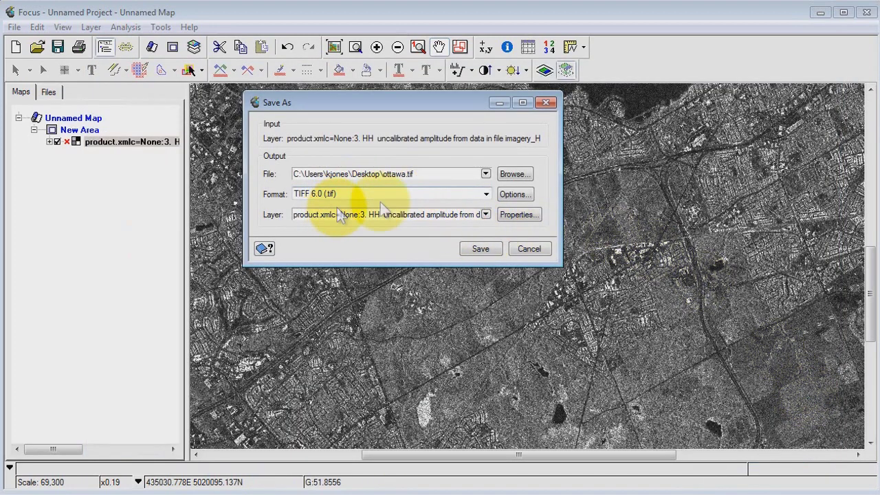
{"action": "left_click", "coordinate": [528, 214]}
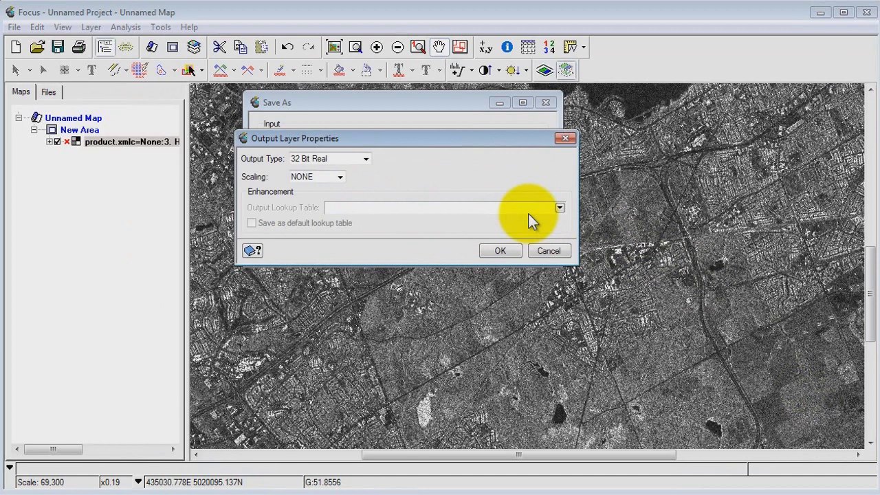
Set the output type to 8 Bit Unsigned with VISUAL scaling and confirm.
{"action": "left_click", "coordinate": [366, 161]}
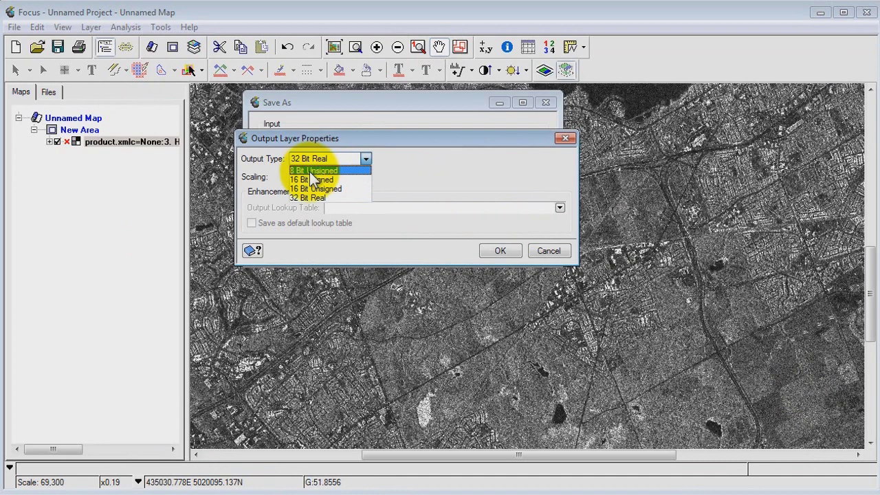
{"action": "left_click", "coordinate": [312, 171]}
{"action": "left_click", "coordinate": [338, 177]}
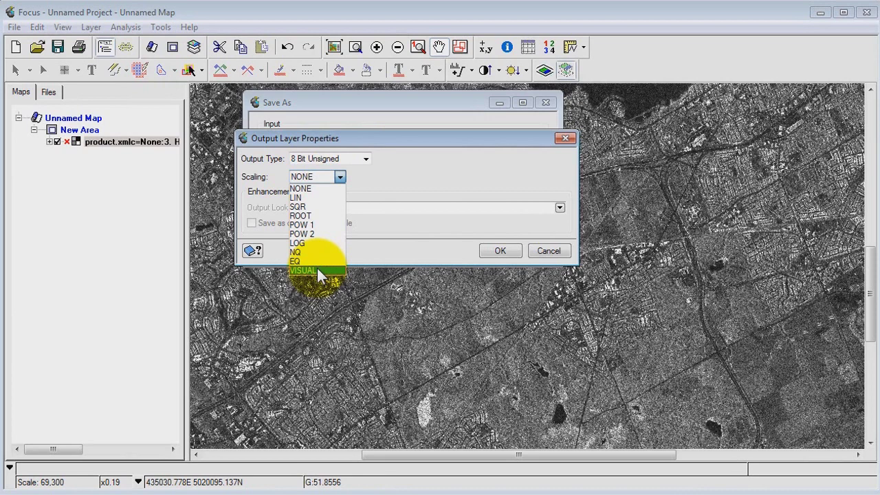
{"action": "left_click", "coordinate": [317, 270]}
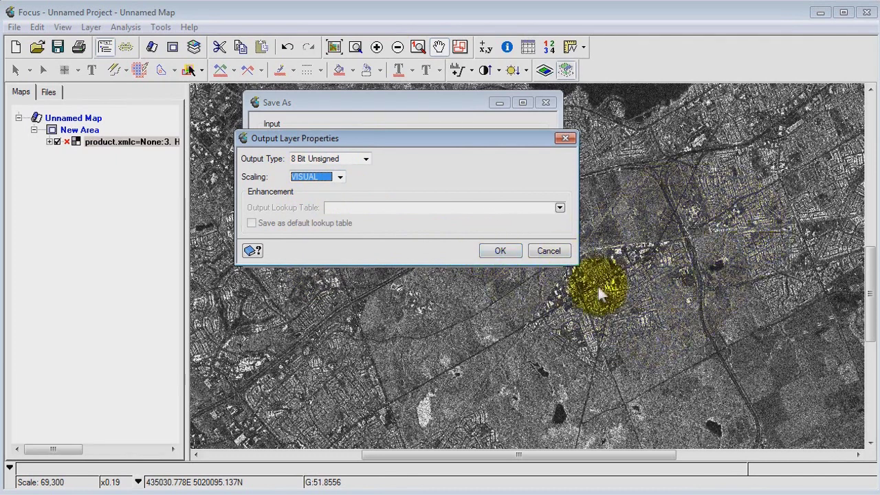
{"action": "left_click", "coordinate": [500, 251]}
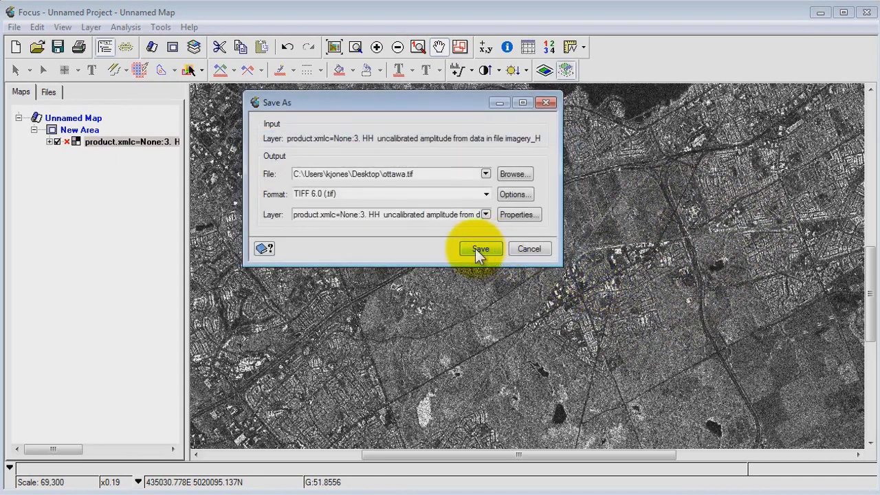
Export the image to ottawa.tif, then close Focus.
{"action": "left_click", "coordinate": [477, 249]}
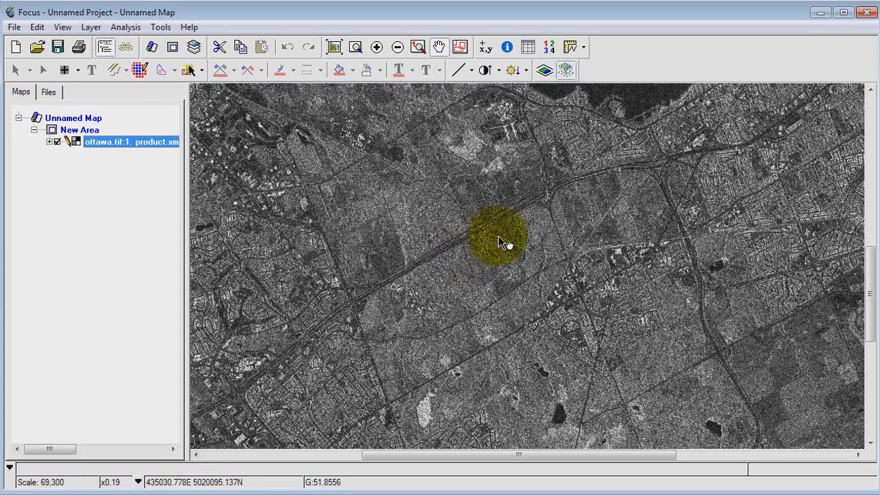
{"action": "left_click", "coordinate": [868, 15]}
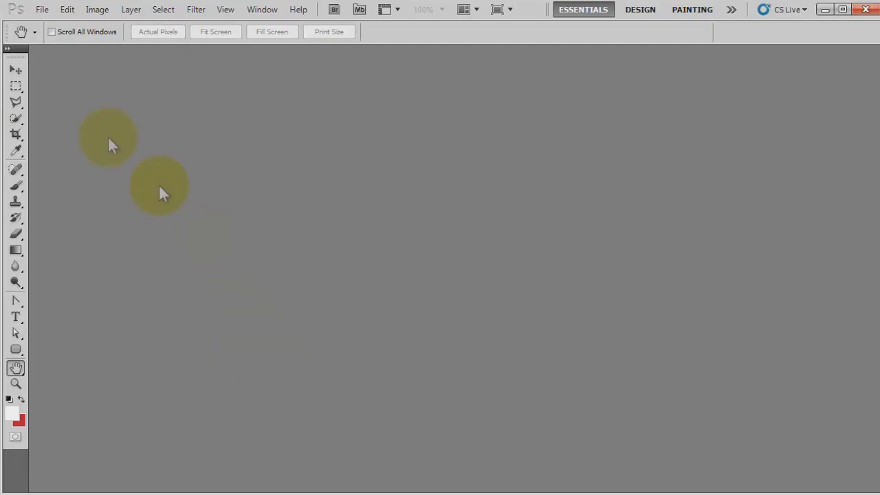
Open ottawa.tif from the Desktop in Photoshop.
{"action": "left_click", "coordinate": [43, 11]}
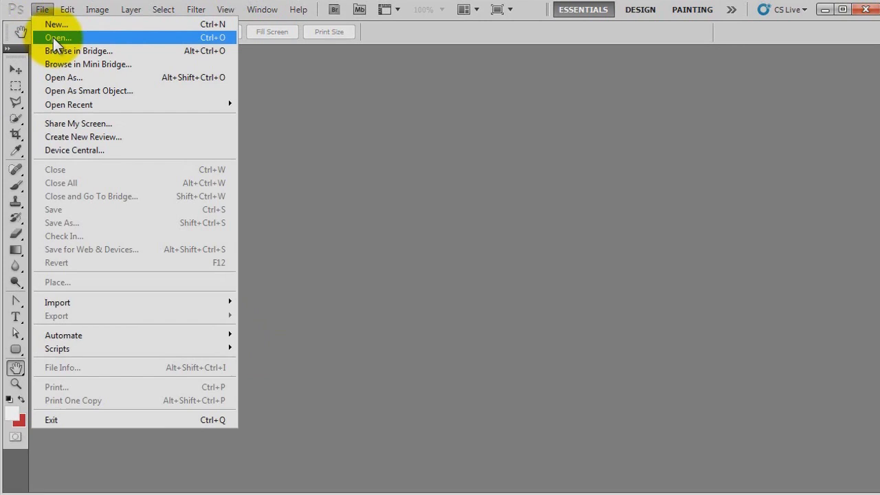
{"action": "left_click", "coordinate": [53, 37]}
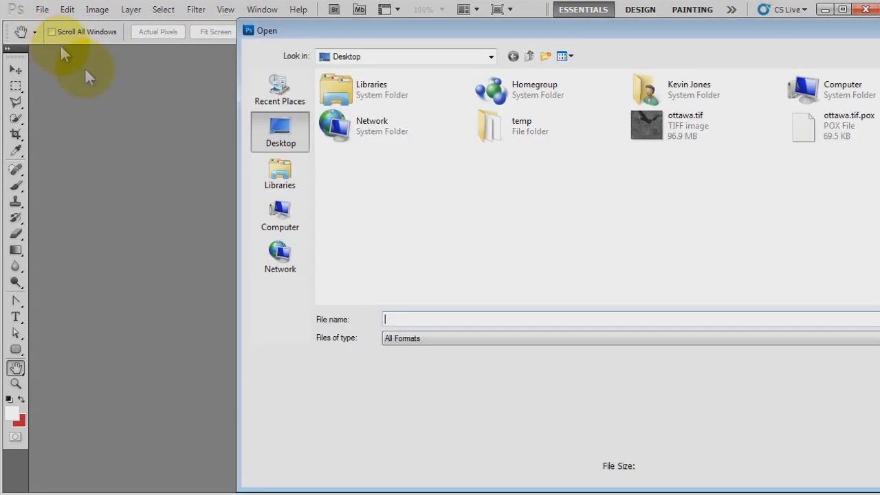
{"action": "left_click", "coordinate": [659, 127]}
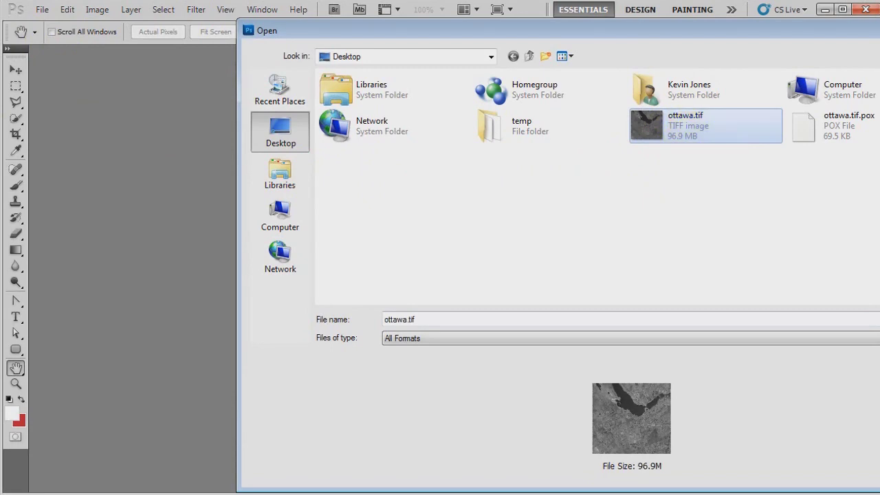
{"action": "key", "text": "Return"}
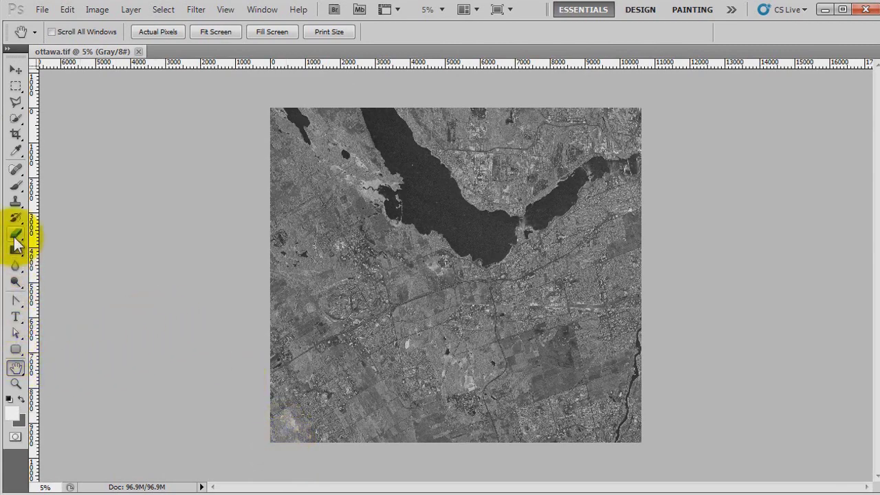
View the image at actual pixels and pan along the upper and western lake shoreline.
{"action": "left_click", "coordinate": [16, 384]}
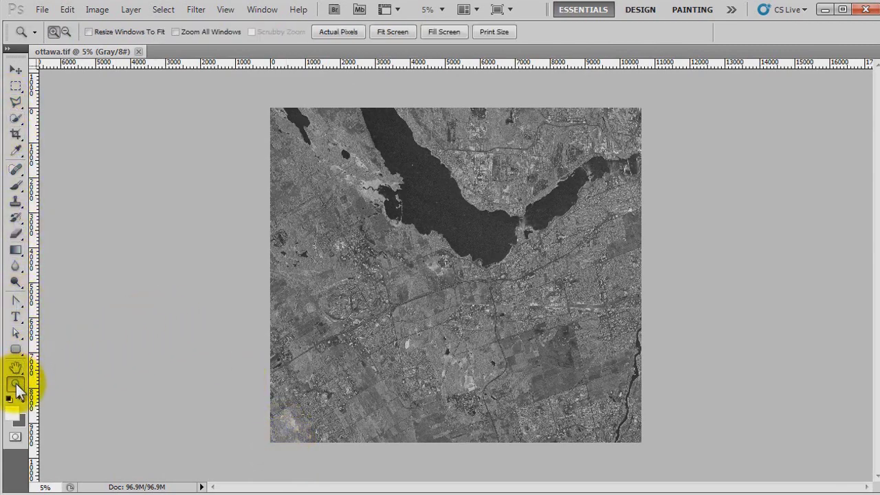
{"action": "left_click", "coordinate": [349, 31]}
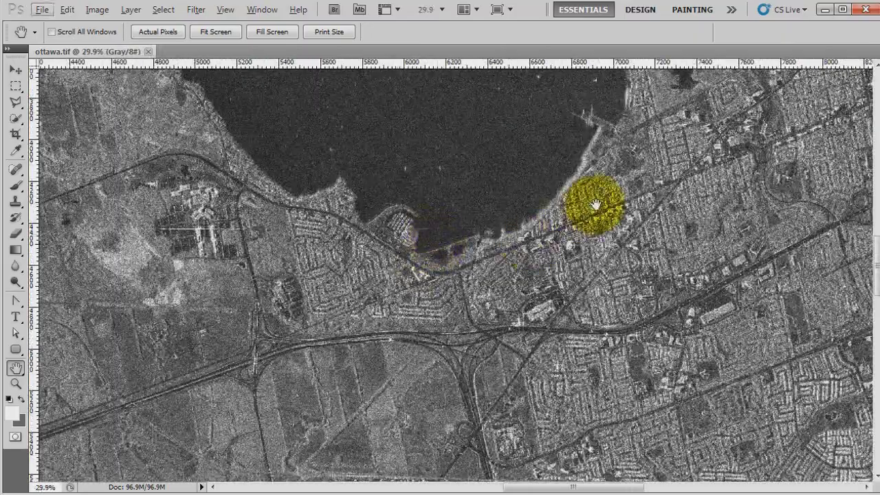
{"action": "left_click_drag", "start_coordinate": [599, 202], "coordinate": [543, 248]}
{"action": "left_click_drag", "start_coordinate": [330, 344], "coordinate": [496, 250]}
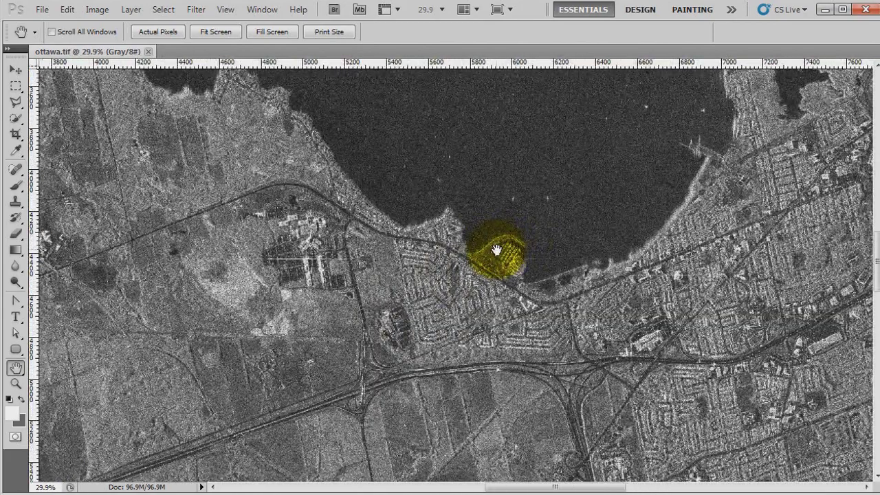